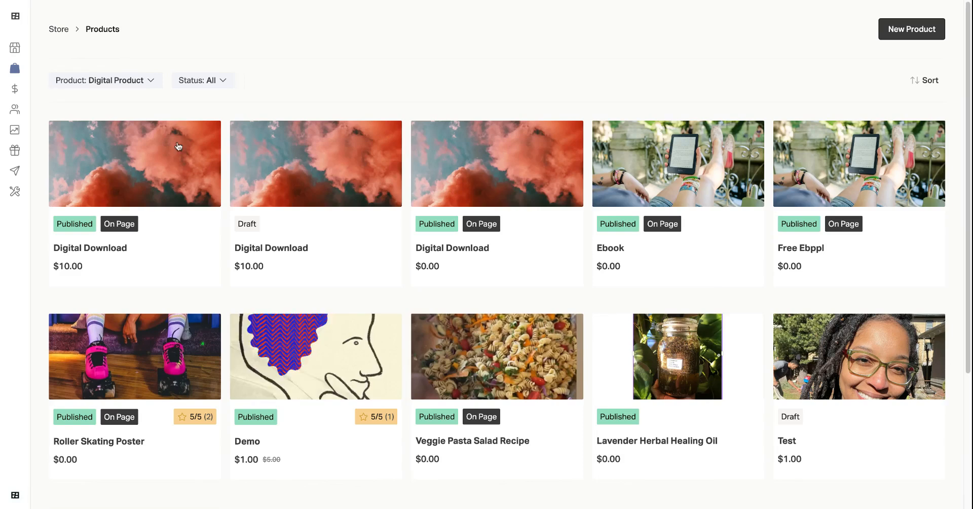
Open the store's Products list and start creating a new Digital Product.
mouse_move(1, 36)
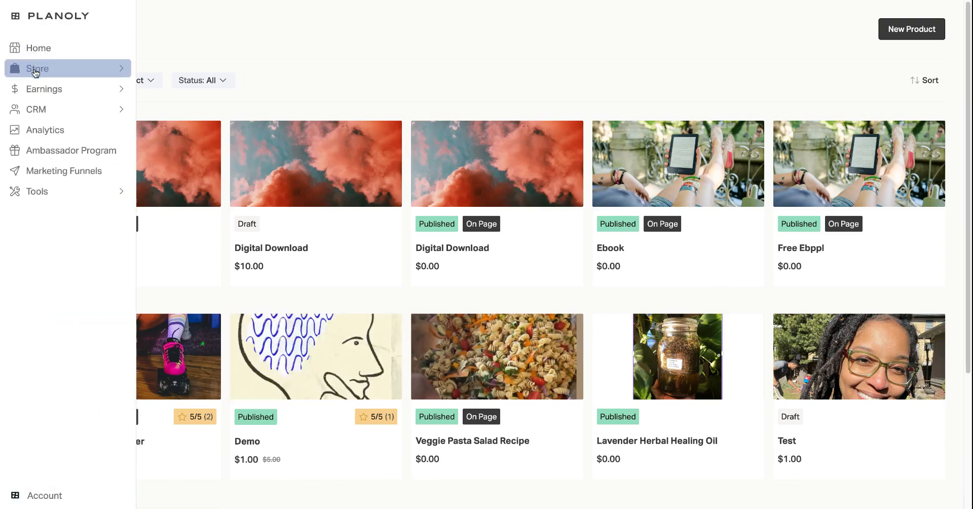
click(35, 72)
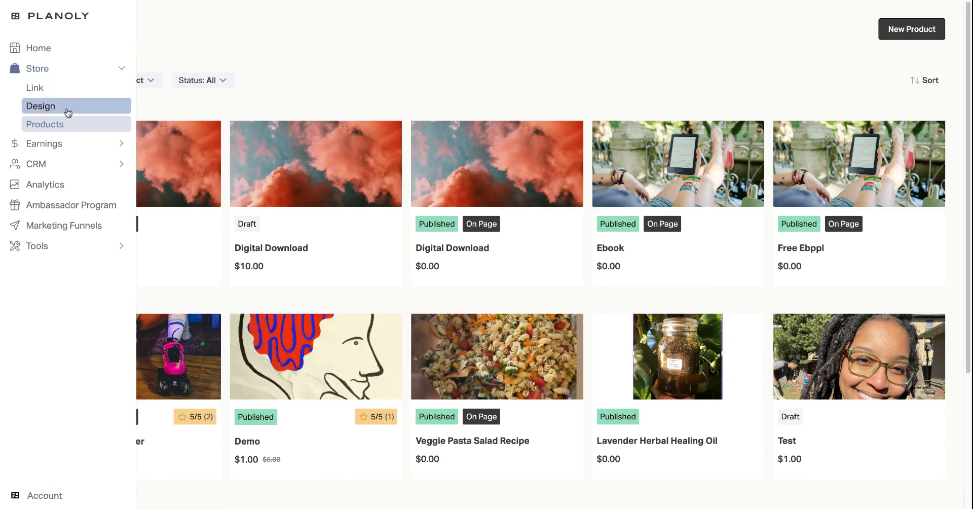
click(64, 126)
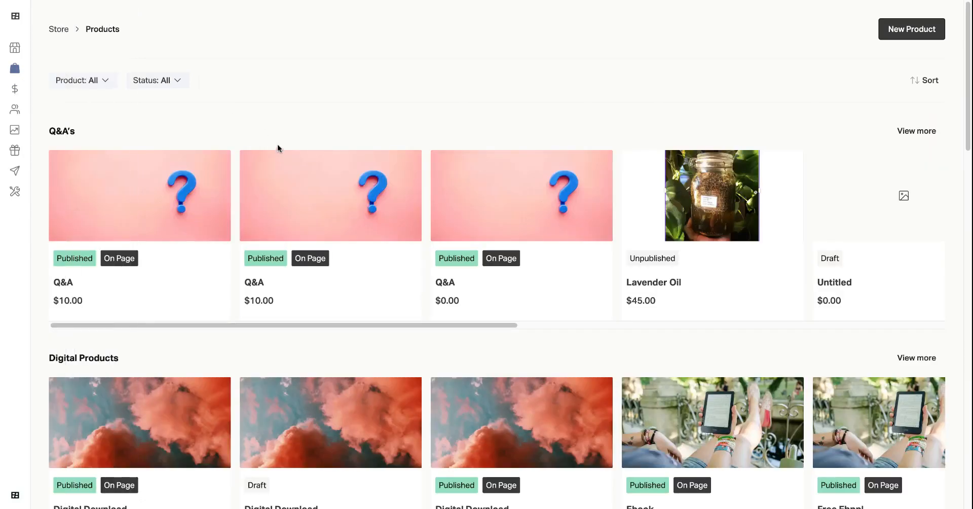
click(899, 40)
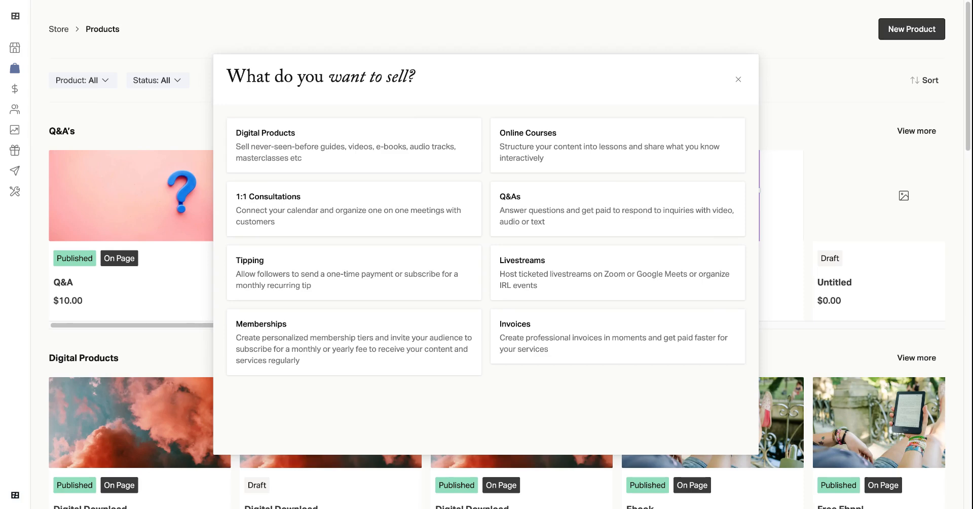
scroll(281, 260, down, 1)
scroll(169, 139, up, 1)
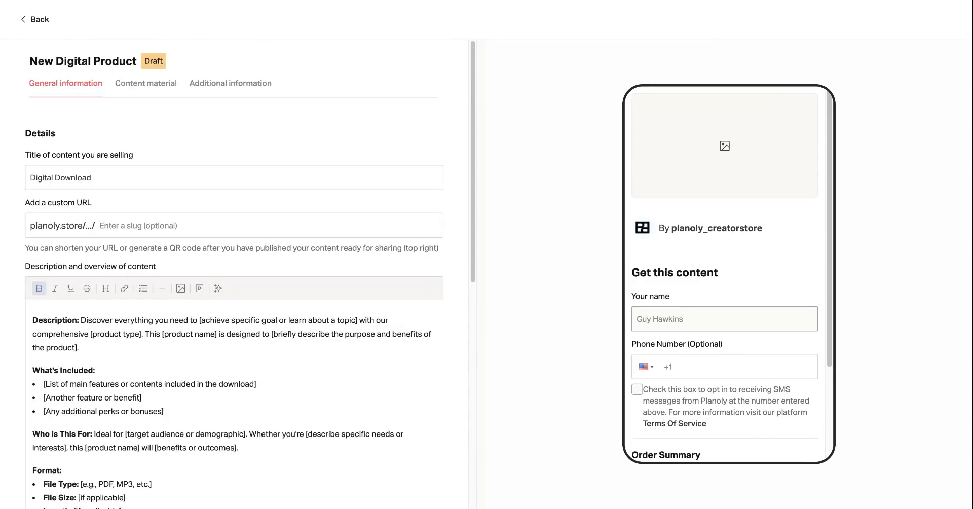
scroll(107, 103, down, 3)
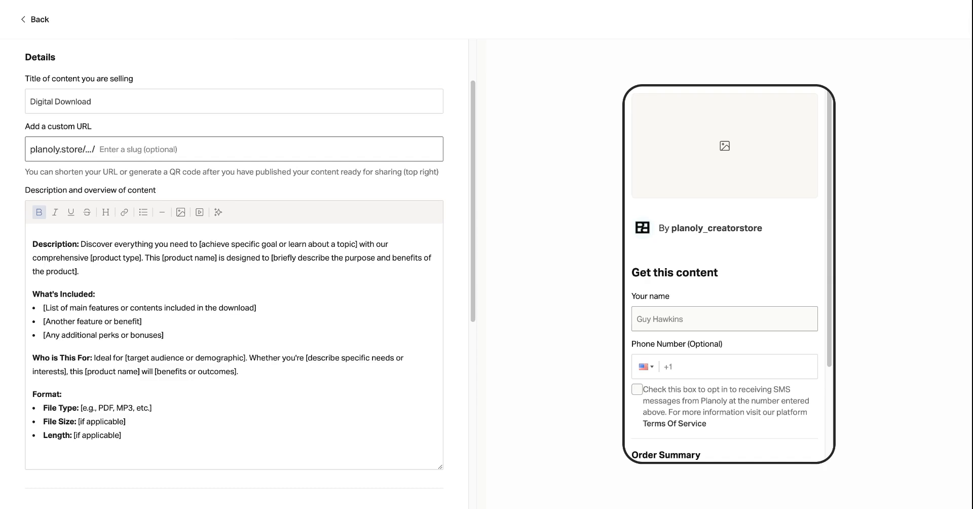
scroll(151, 272, down, 3)
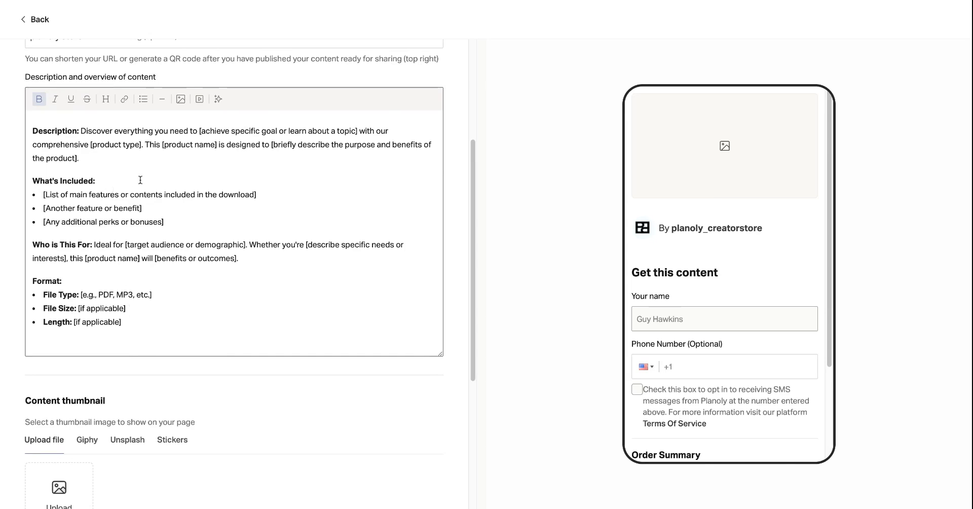
click(217, 99)
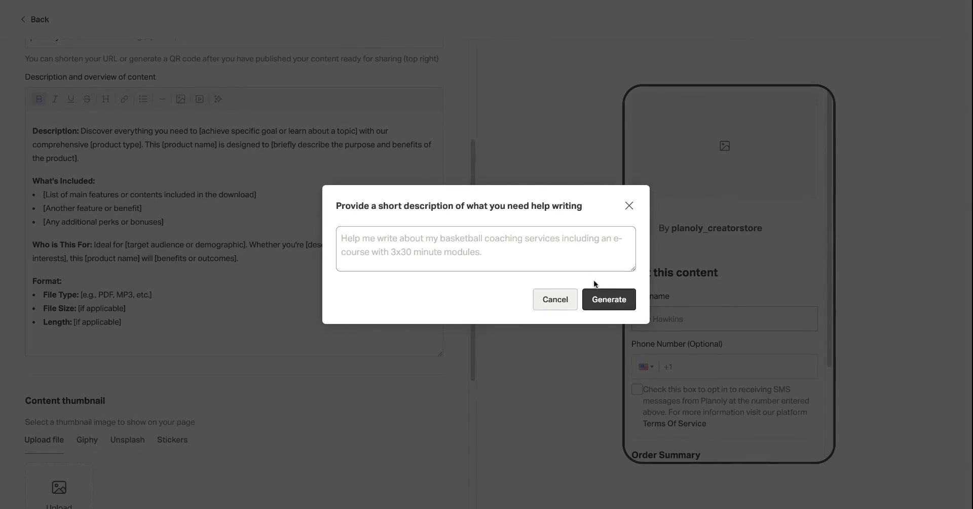
click(630, 206)
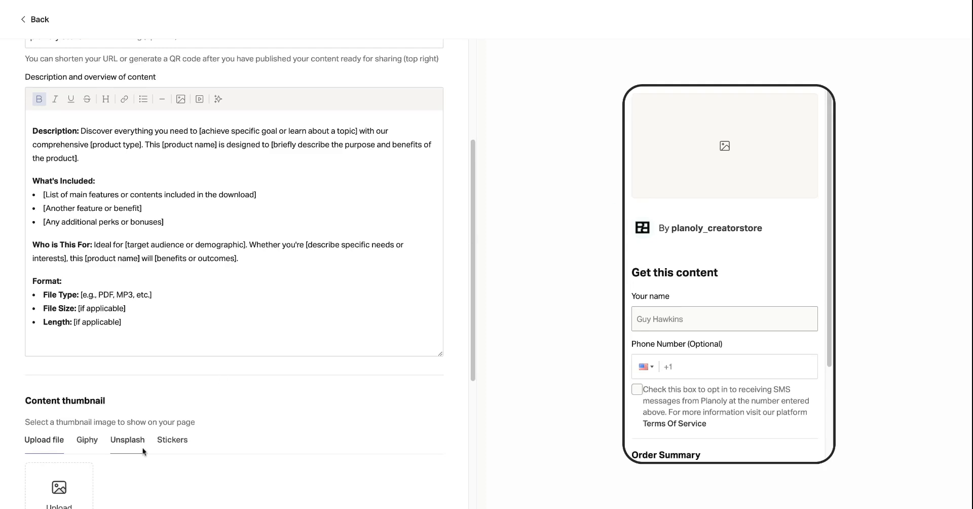
Choose the retro TV on a stool image from Unsplash as the content thumbnail.
scroll(142, 448, down, 5)
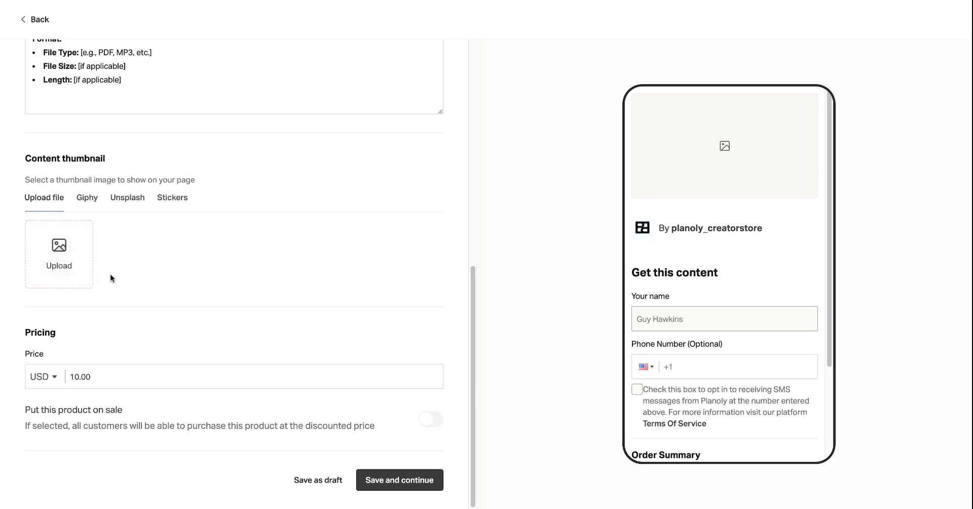
click(110, 198)
scroll(123, 307, down, 3)
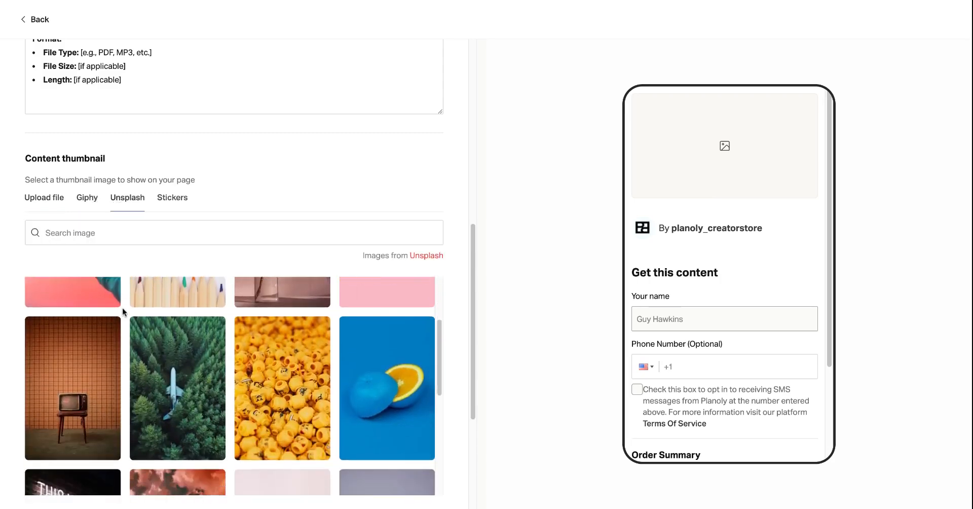
click(114, 329)
drag(522, 290, 527, 192)
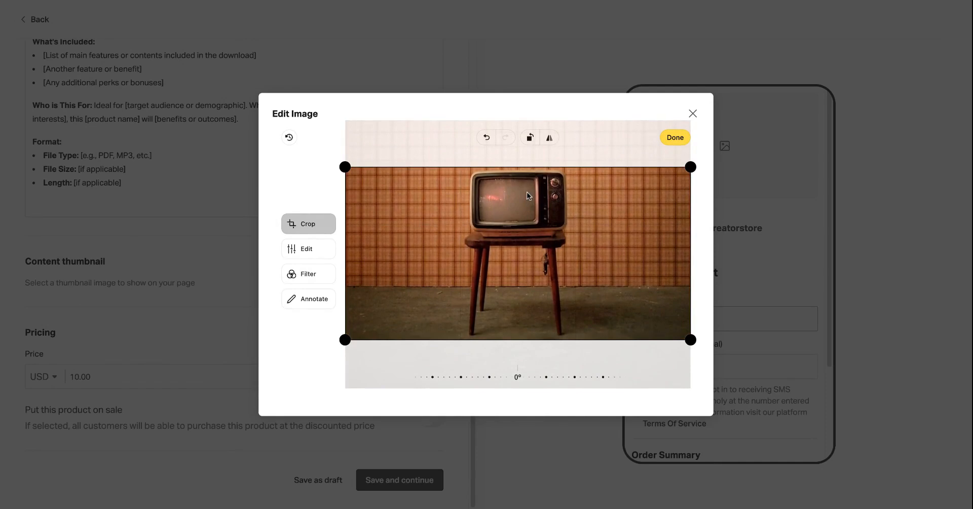
click(674, 141)
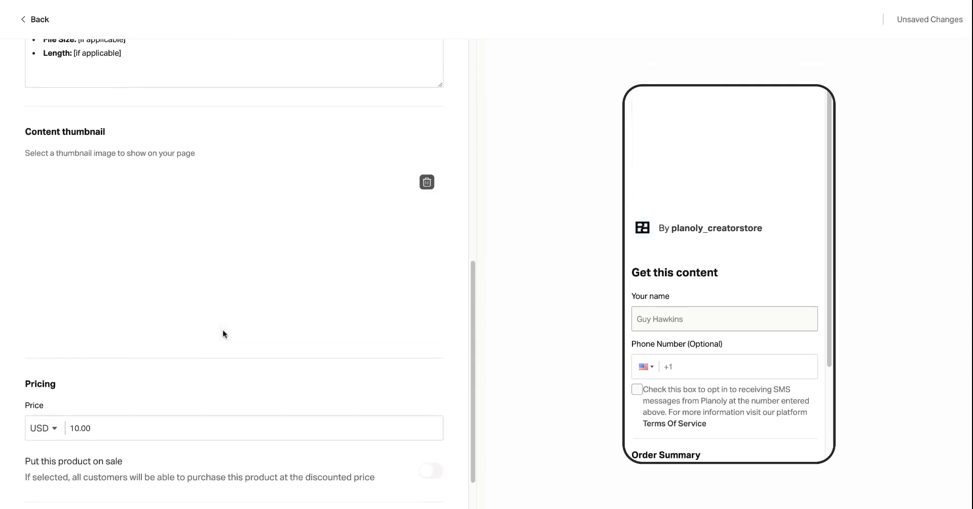
Save the general information and continue to the content material.
scroll(223, 333, down, 1)
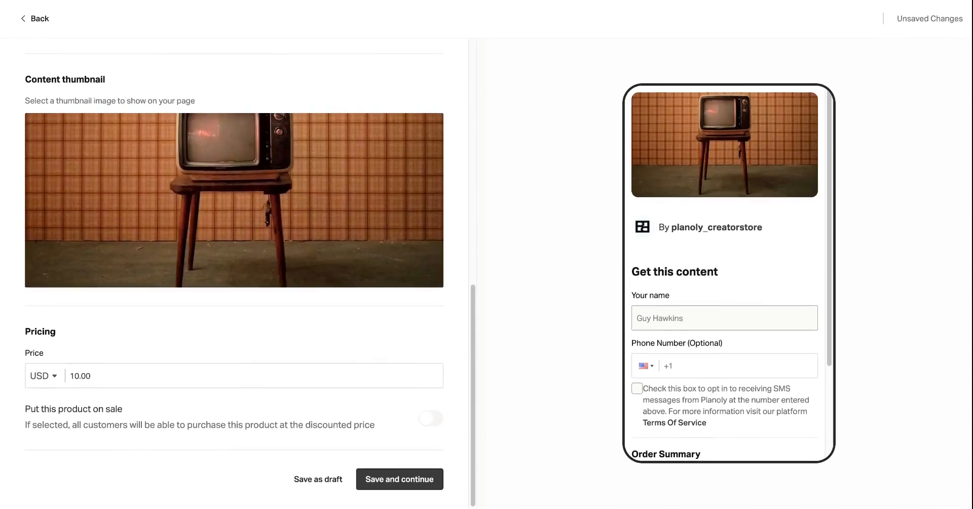
click(139, 381)
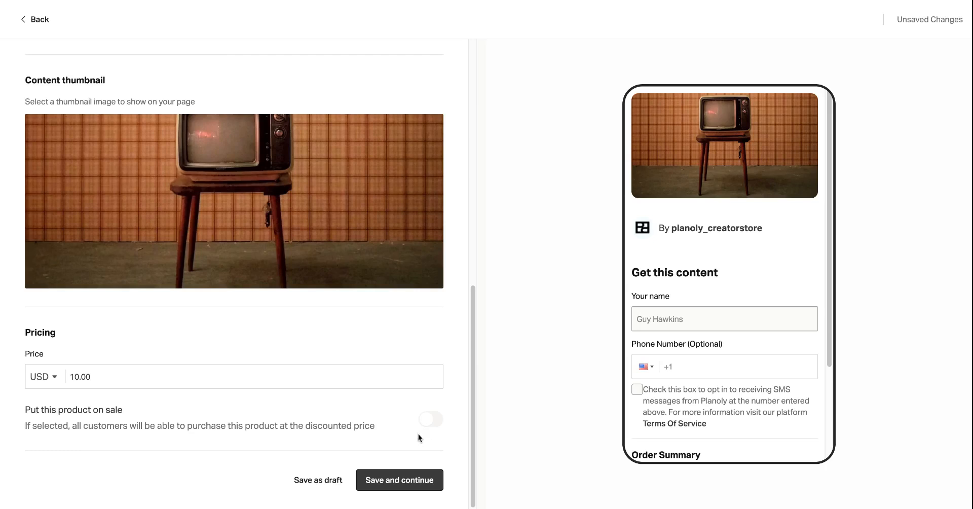
click(388, 480)
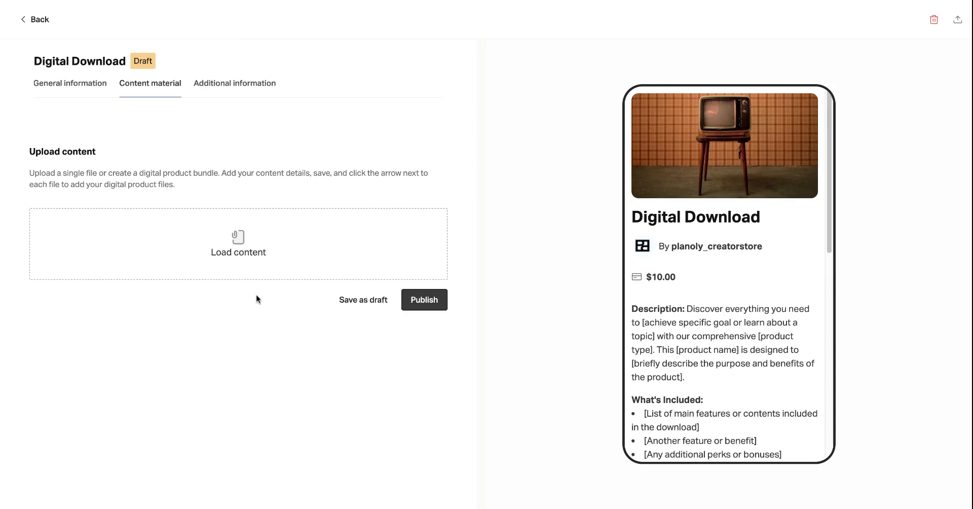
Add a new content file titled Test with the description Test.
click(257, 268)
text(Test)
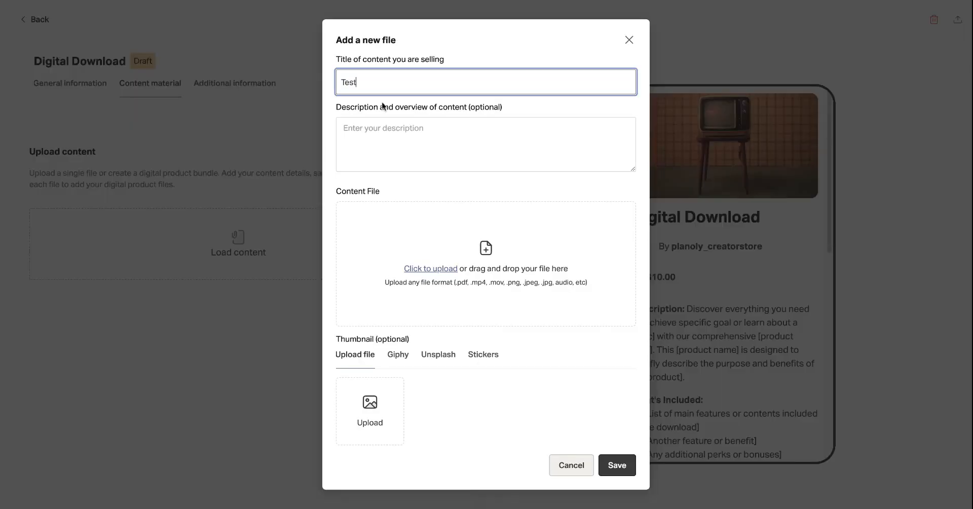
click(386, 138)
text(Test)
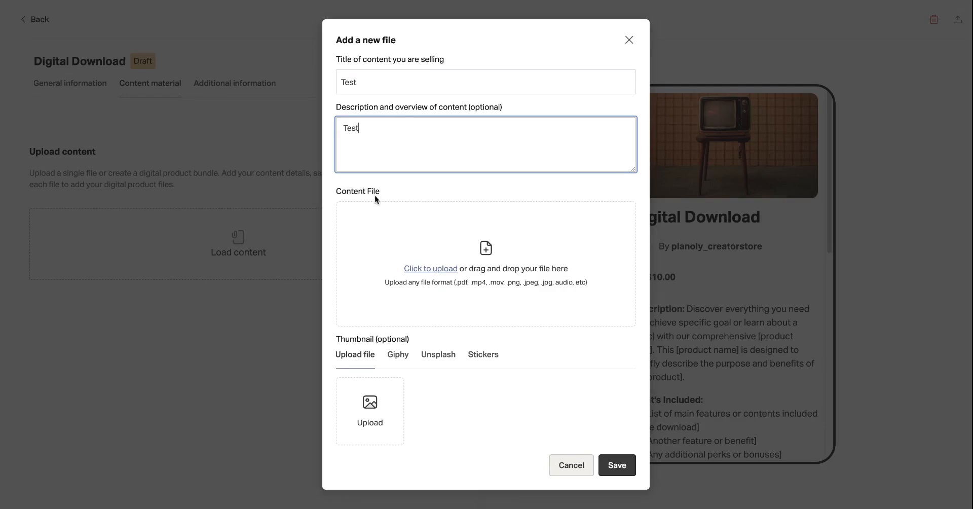
Upload the content file for the new Test entry.
click(431, 269)
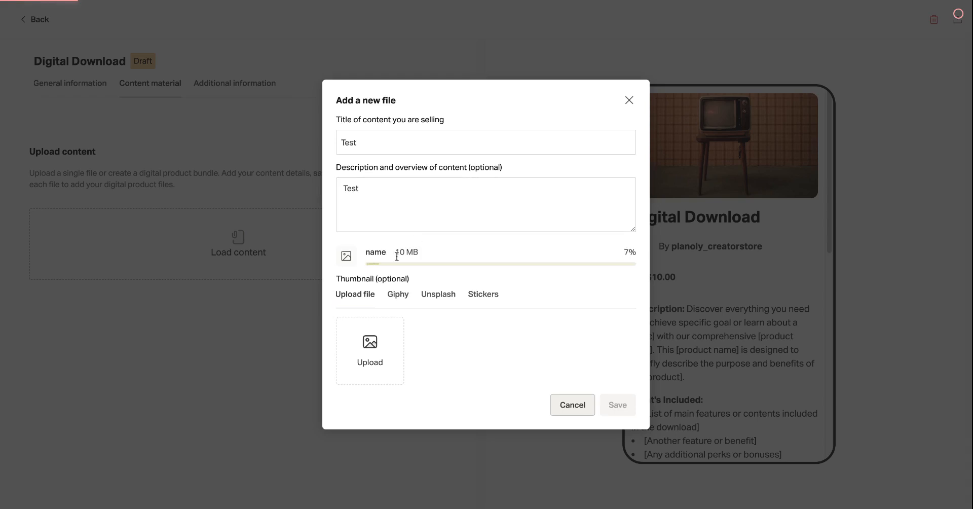
scroll(401, 395, down, 1)
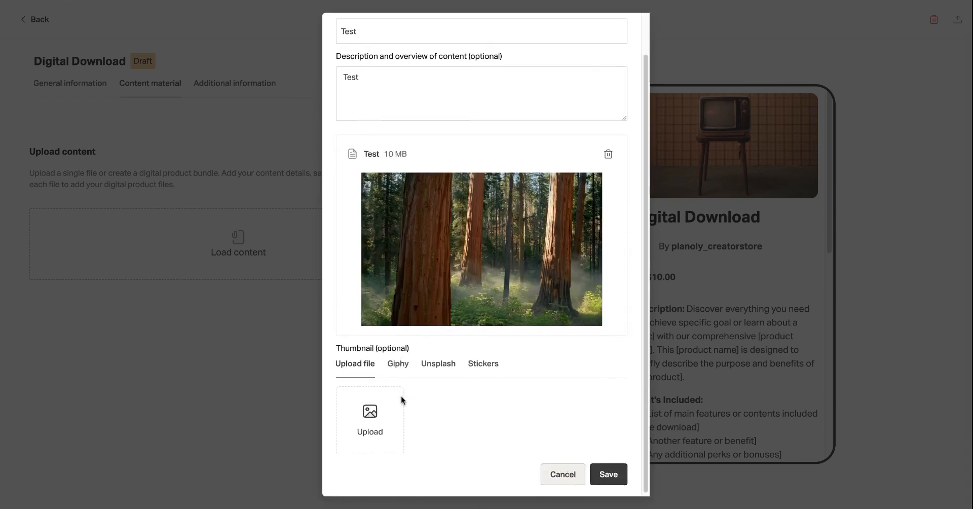
scroll(400, 395, up, 1)
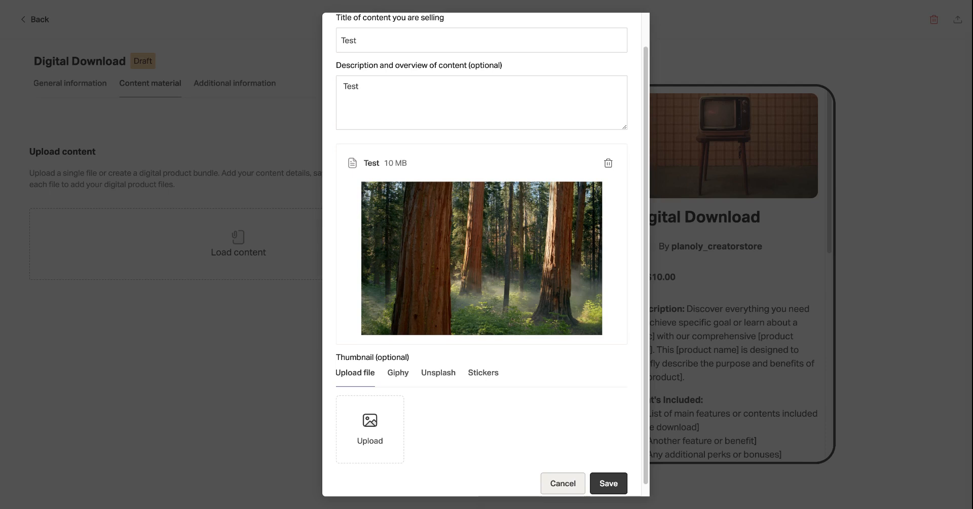
scroll(479, 387, down, 1)
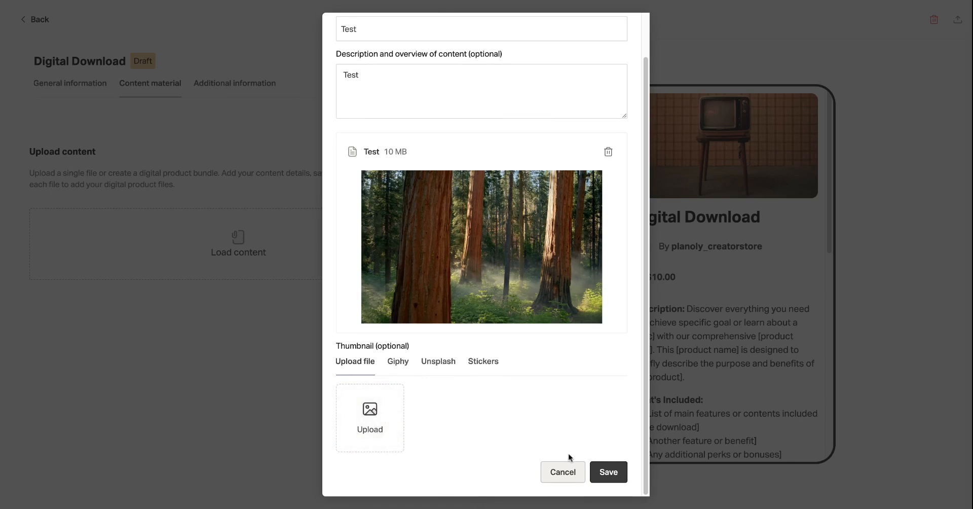
Lengthen the file's description to Test Test and save the file.
click(617, 474)
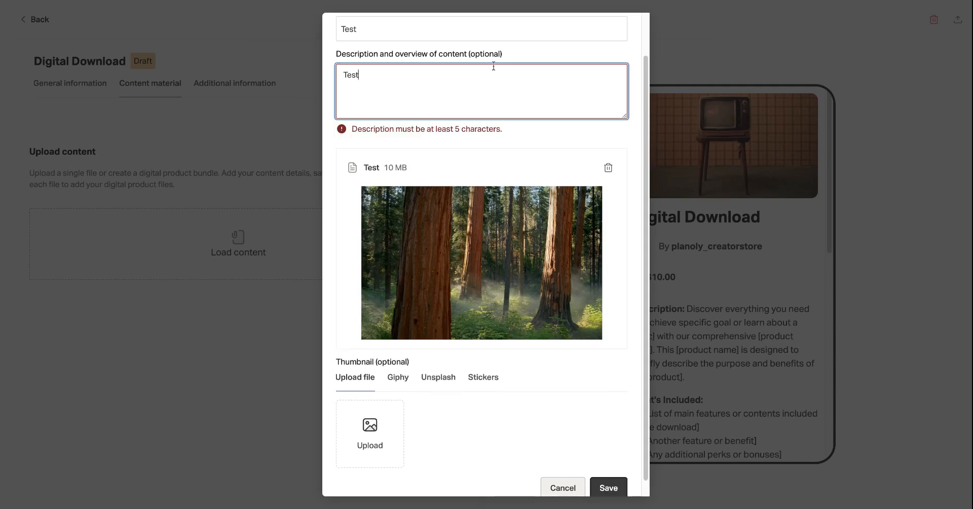
text(Test Test)
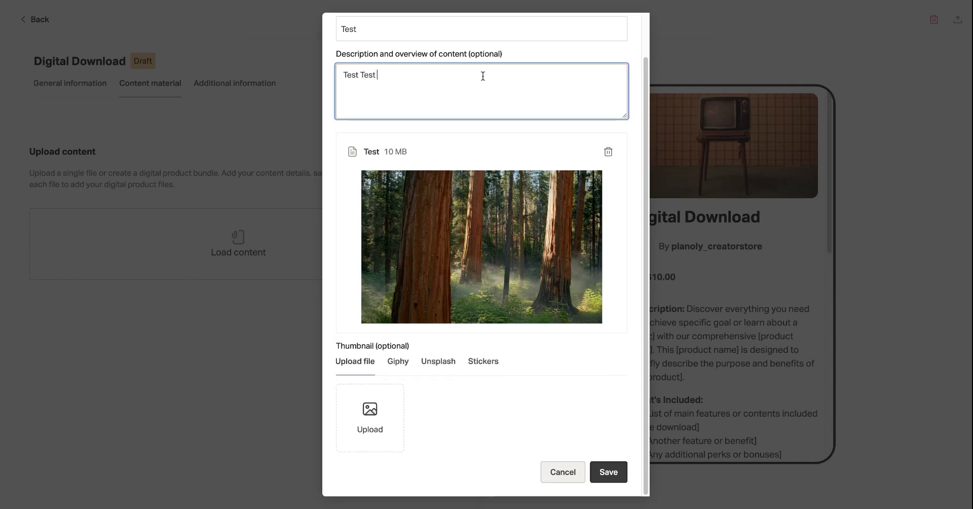
click(611, 476)
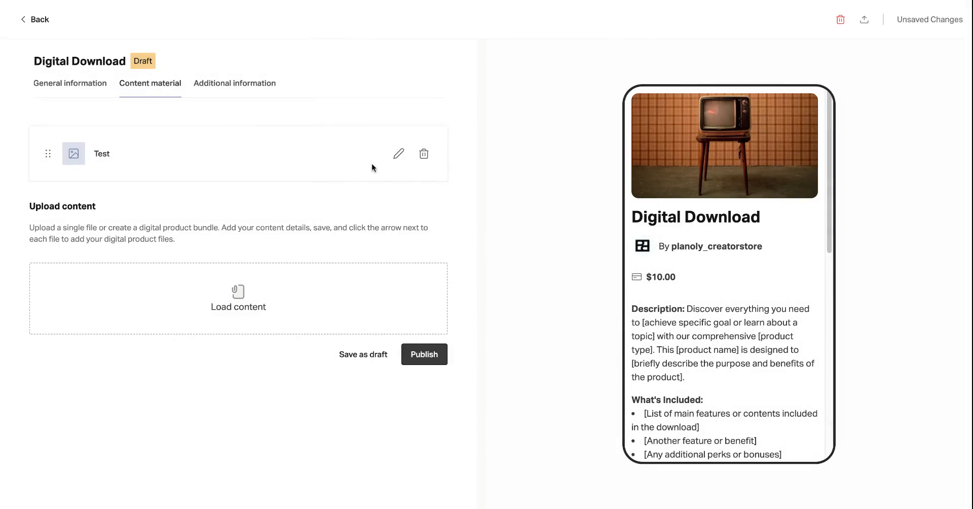
Reopen the Test file for editing and save it again.
click(397, 155)
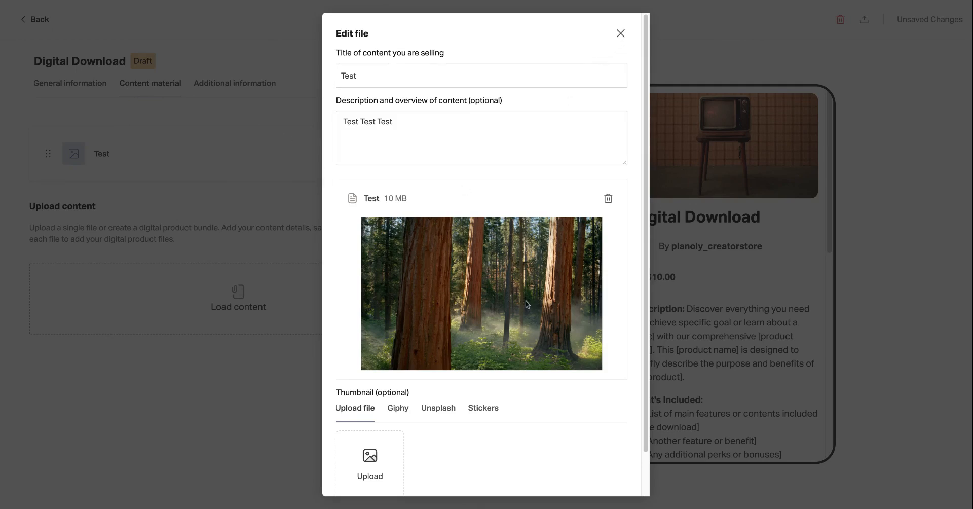
scroll(522, 314, down, 1)
click(593, 471)
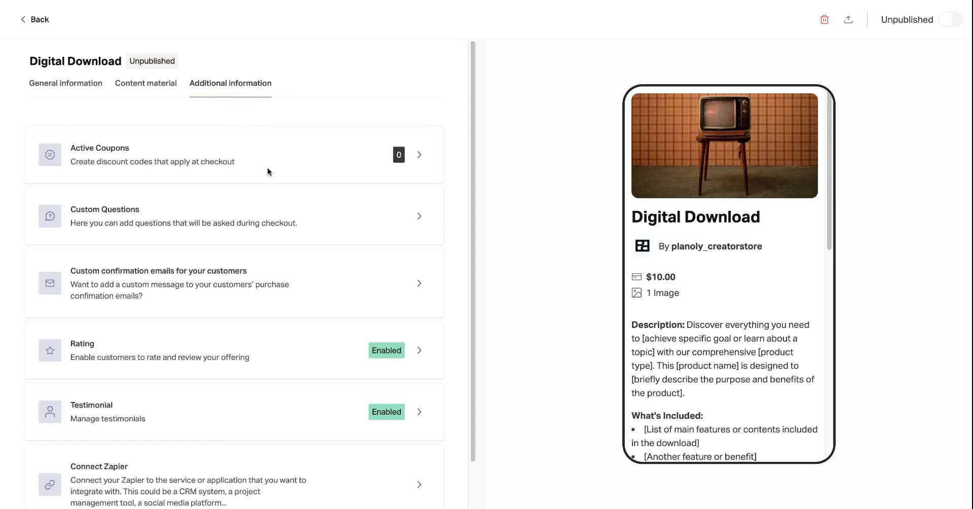
Publish the digital product and add it to the page as One Block.
scroll(267, 167, down, 1)
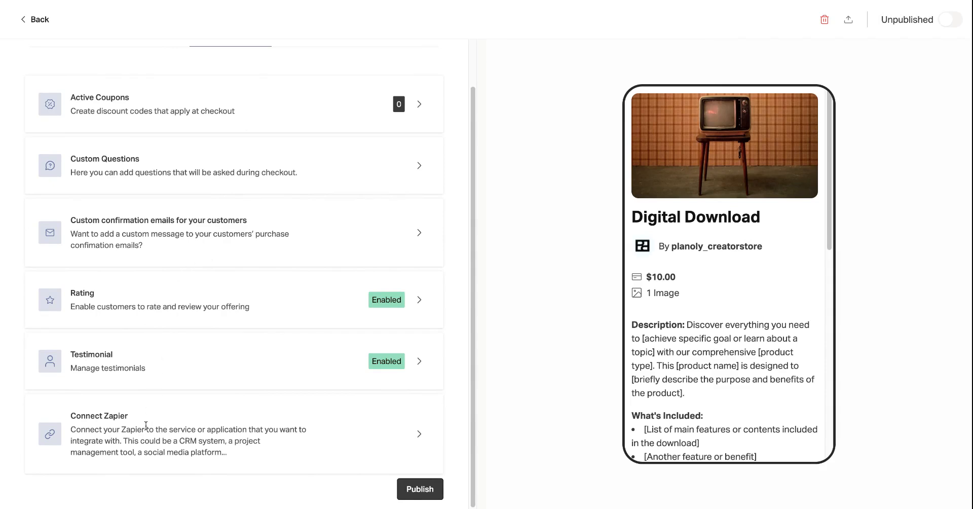
scroll(278, 208, up, 1)
scroll(278, 208, down, 1)
click(424, 490)
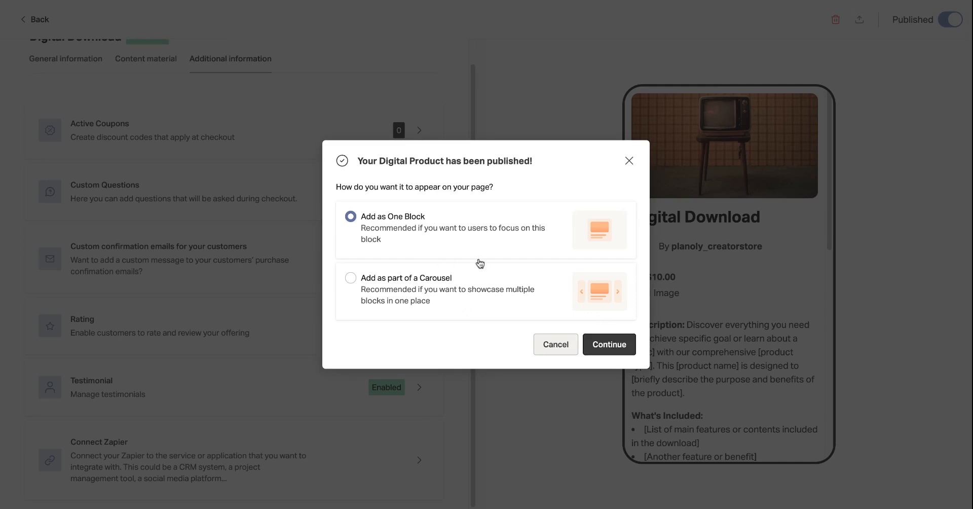
click(607, 344)
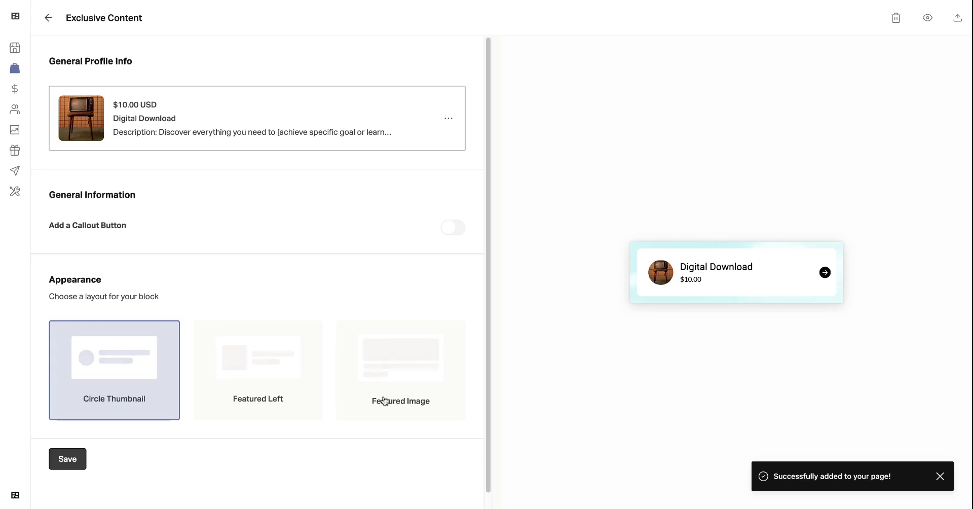
Set the product block's layout to Featured Left and save it.
click(290, 373)
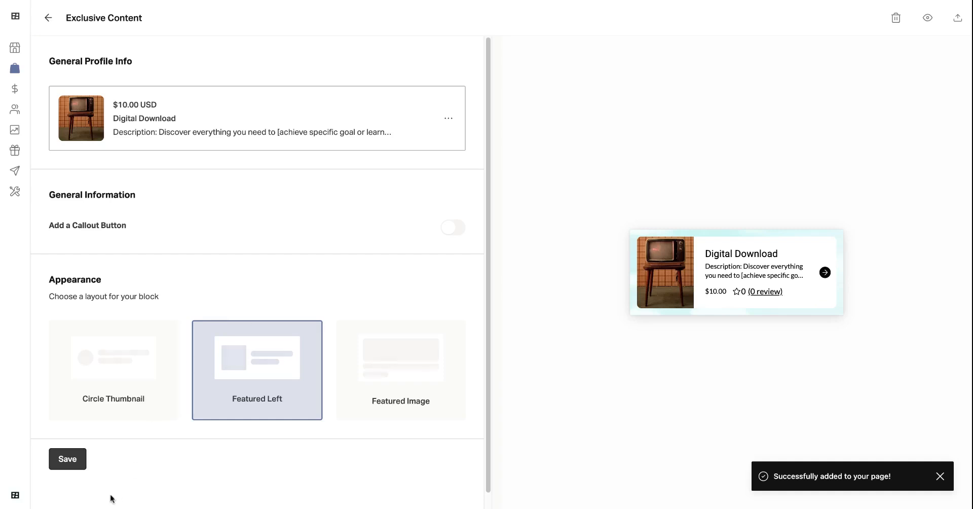
click(74, 461)
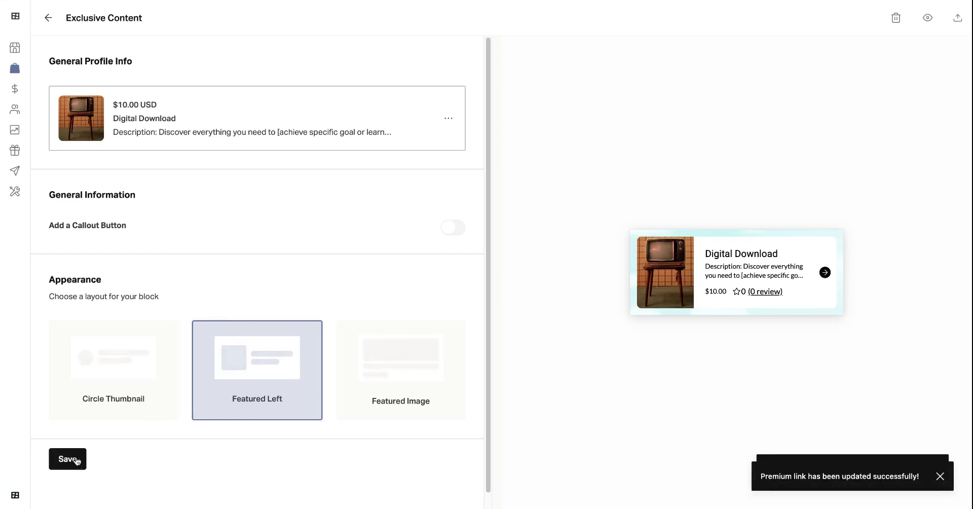